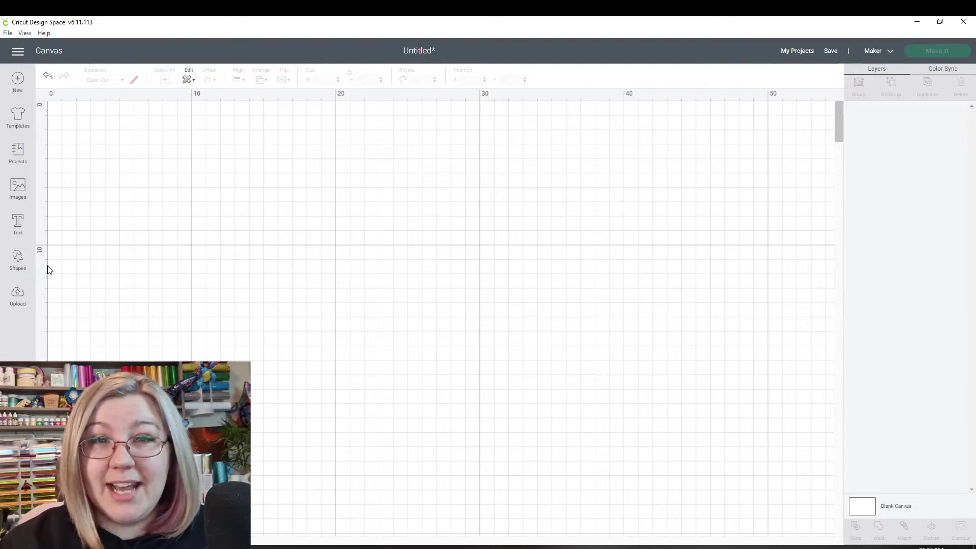
Insert the moon-with-clouds outline and two star images found by searching 'moon'.
{"action": "left_click", "coordinate": [19, 189]}
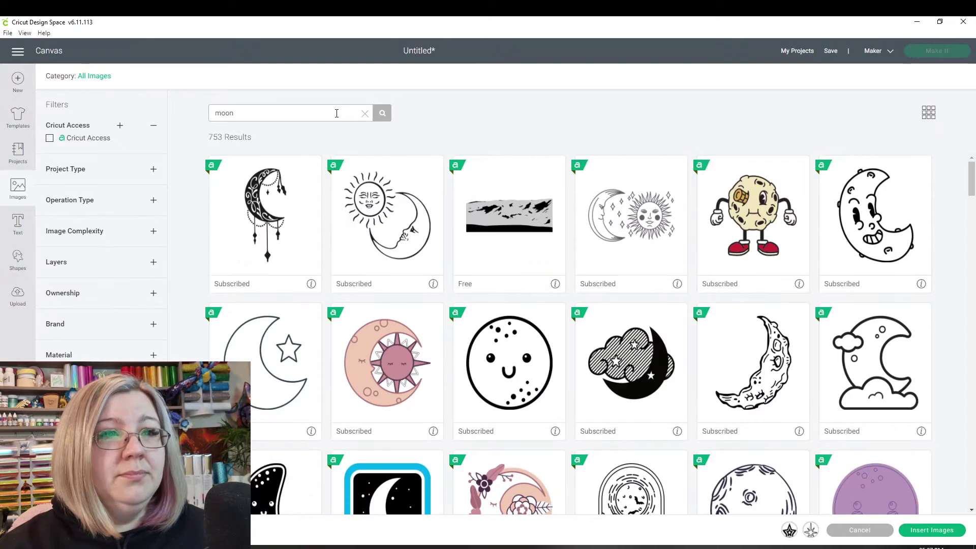
{"action": "left_click", "coordinate": [849, 375]}
{"action": "scroll", "coordinate": [849, 375], "scroll_direction": "down", "scroll_amount": 3}
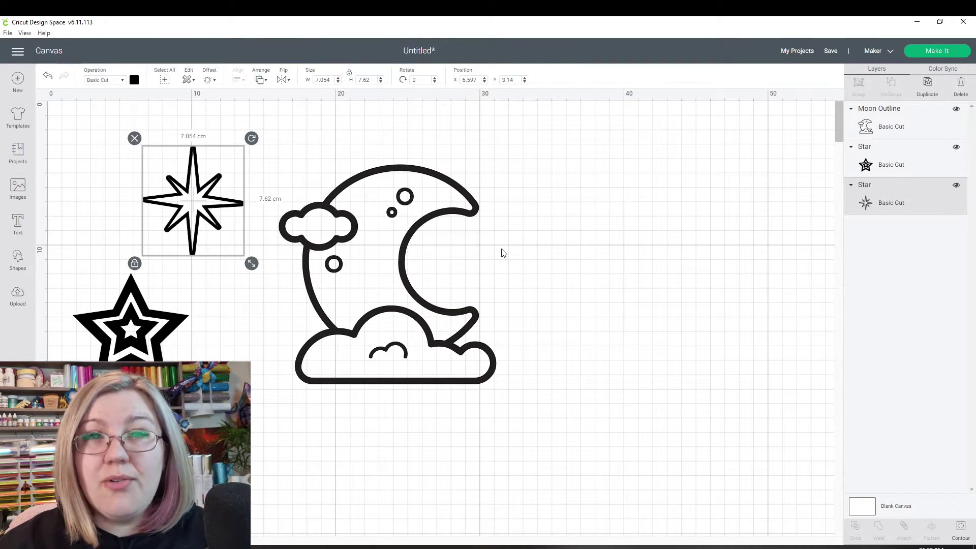
Enlarge the moon outline to about 19 cm, delete the outlined star, and set the eight-point star beside it.
{"action": "left_click", "coordinate": [398, 317]}
{"action": "left_click_drag", "start_coordinate": [509, 388], "coordinate": [562, 451]}
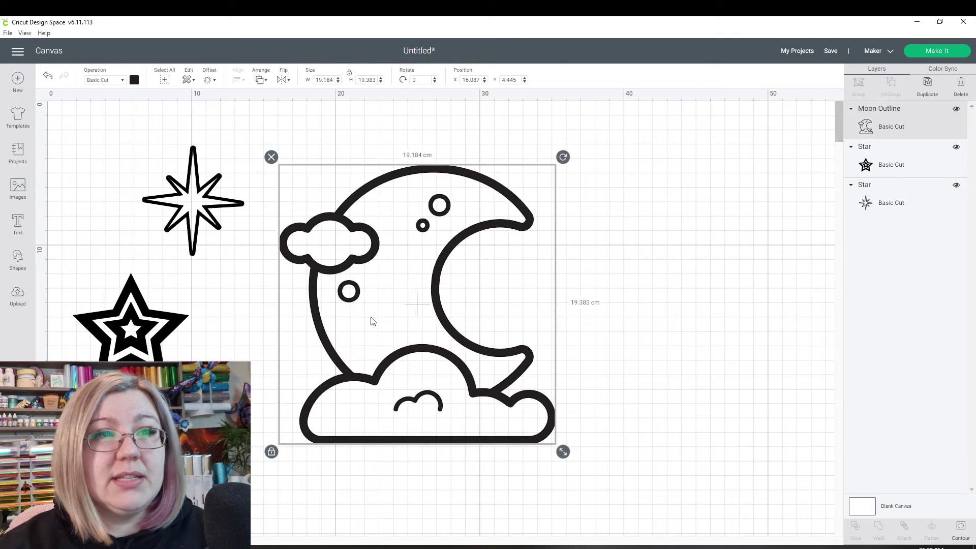
{"action": "left_click_drag", "start_coordinate": [190, 255], "coordinate": [646, 252]}
{"action": "left_click", "coordinate": [150, 337]}
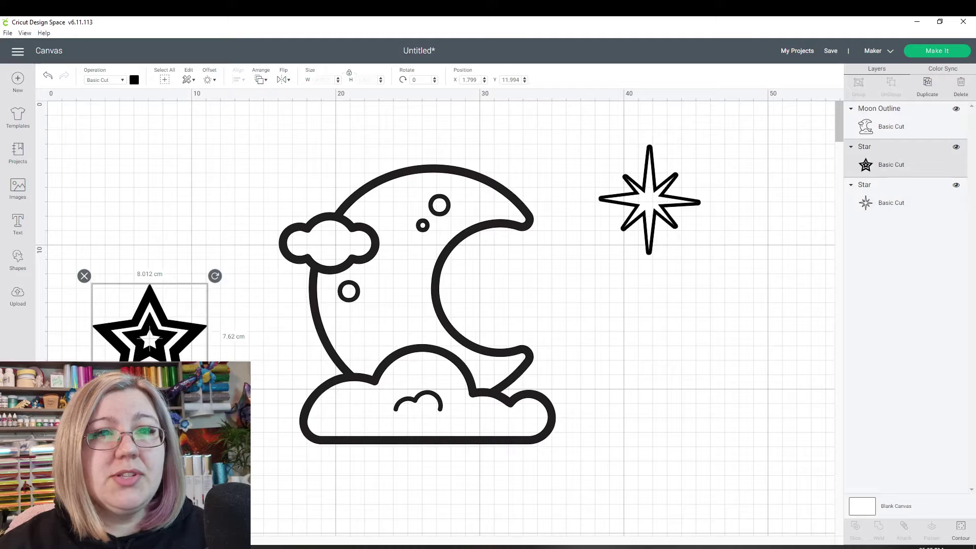
{"action": "left_click_drag", "start_coordinate": [150, 337], "coordinate": [660, 338]}
{"action": "left_click_drag", "start_coordinate": [528, 356], "coordinate": [358, 316]}
{"action": "left_click", "coordinate": [672, 368]}
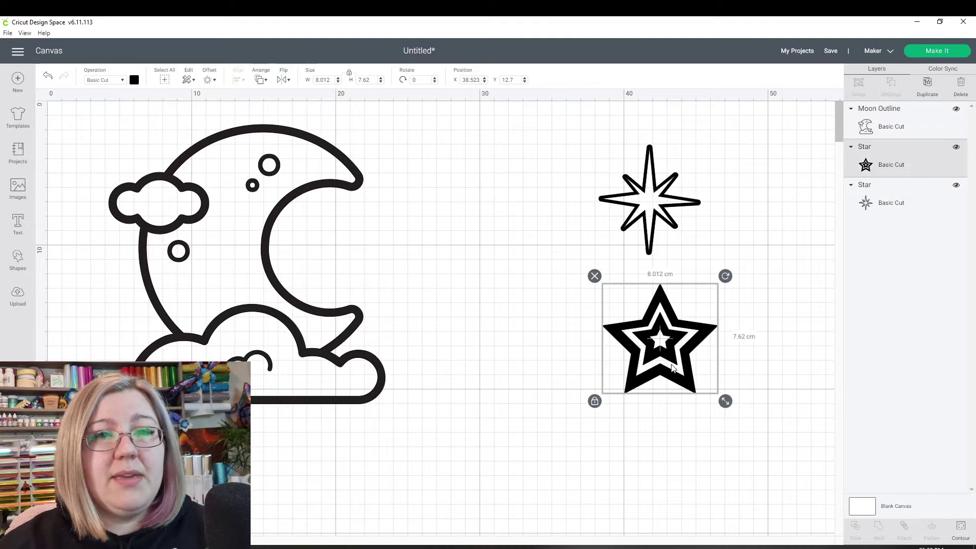
{"action": "key", "text": "Delete"}
{"action": "left_click_drag", "start_coordinate": [649, 249], "coordinate": [521, 249]}
Duplicate the eight-point star, shrink some copies, and scatter them around the moon.
{"action": "right_click", "coordinate": [519, 239]}
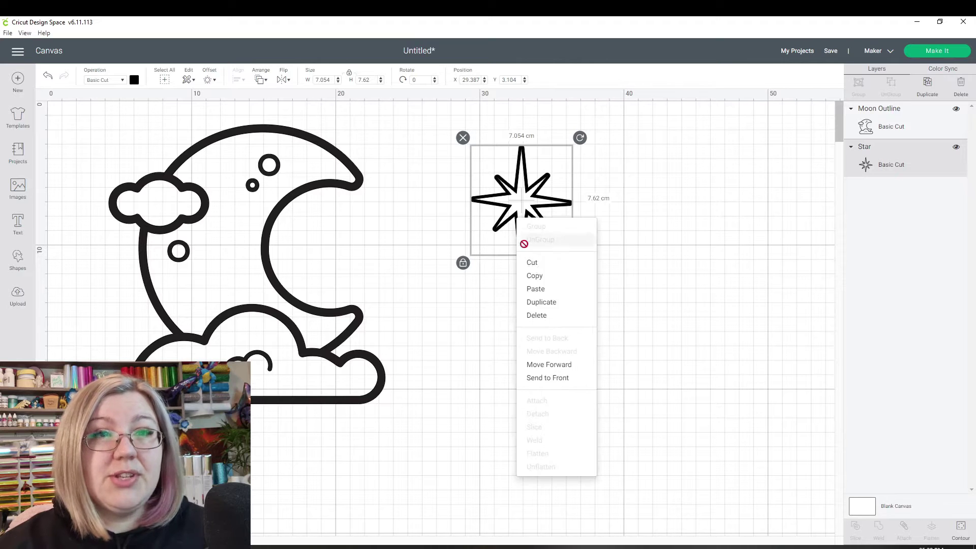
{"action": "left_click", "coordinate": [560, 304]}
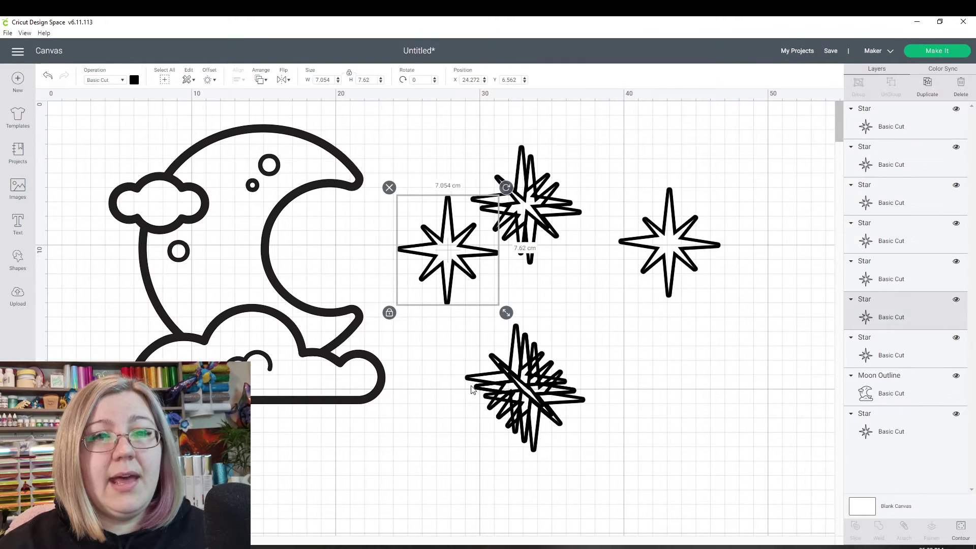
{"action": "left_click_drag", "start_coordinate": [600, 462], "coordinate": [456, 320]}
{"action": "left_click_drag", "start_coordinate": [592, 460], "coordinate": [514, 385]}
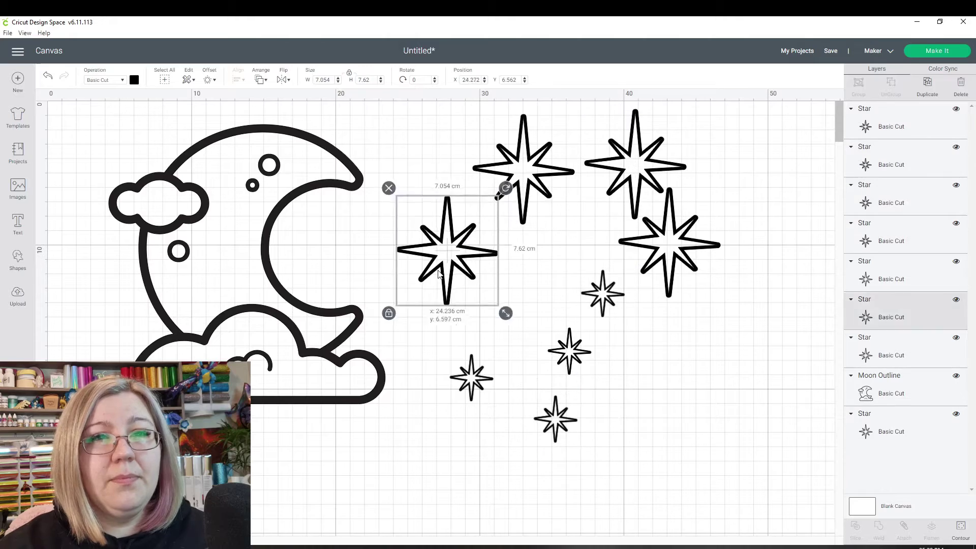
{"action": "left_click_drag", "start_coordinate": [570, 350], "coordinate": [556, 337]}
{"action": "left_click_drag", "start_coordinate": [481, 299], "coordinate": [610, 436]}
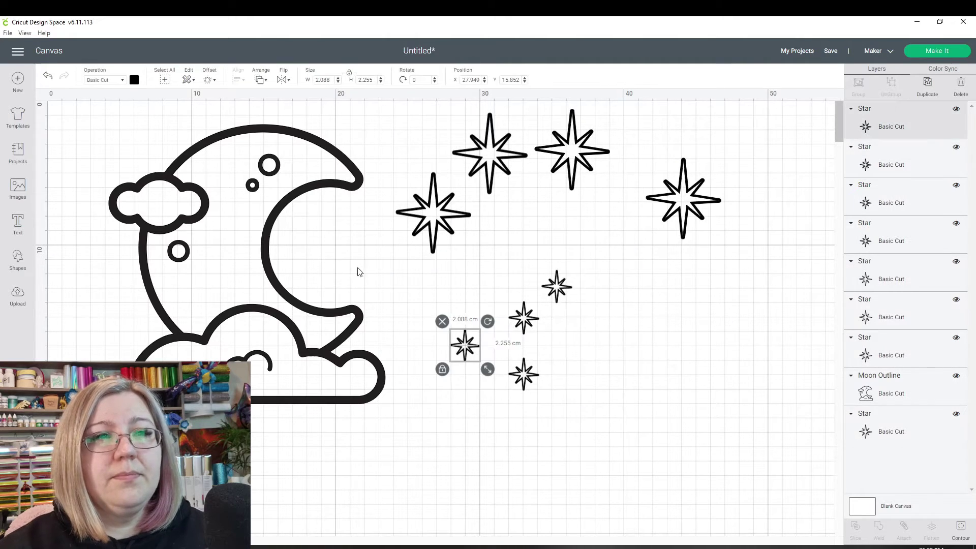
{"action": "scroll", "coordinate": [359, 272], "scroll_direction": "down", "scroll_amount": 1}
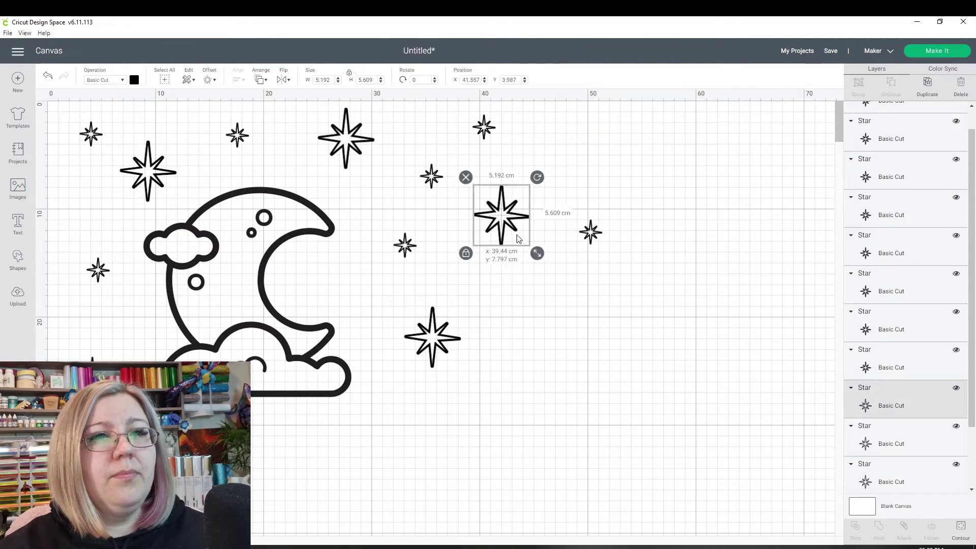
{"action": "left_click", "coordinate": [576, 362]}
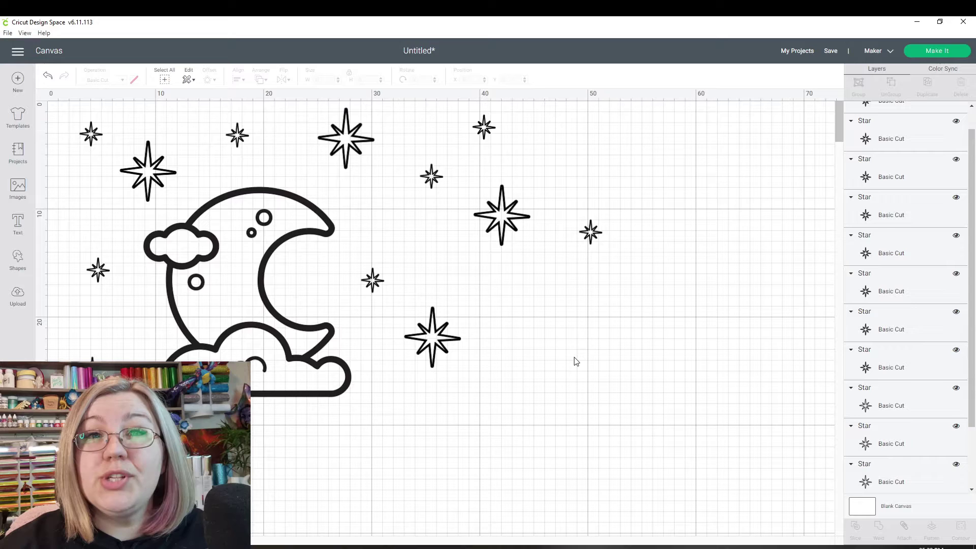
Color the moon outline gray.
{"action": "left_click", "coordinate": [285, 333]}
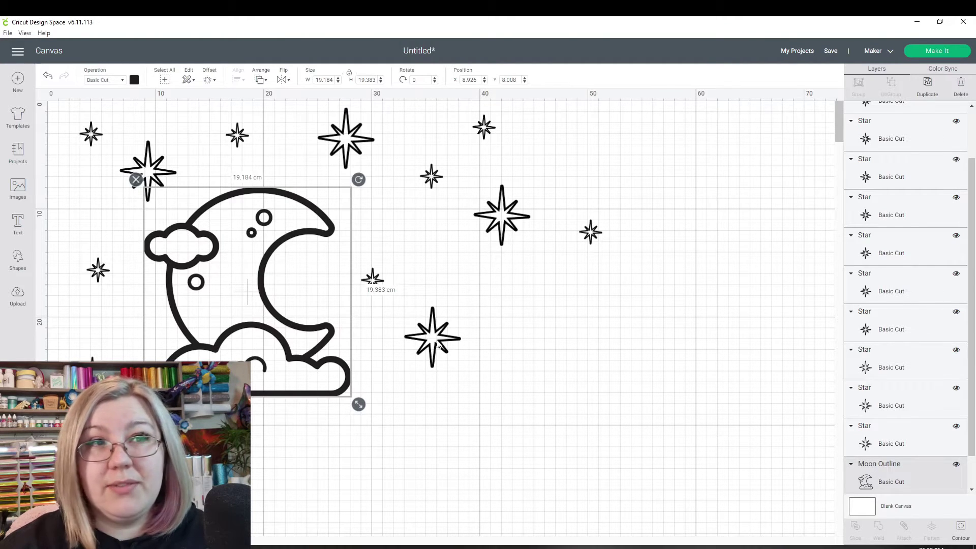
{"action": "left_click", "coordinate": [134, 79]}
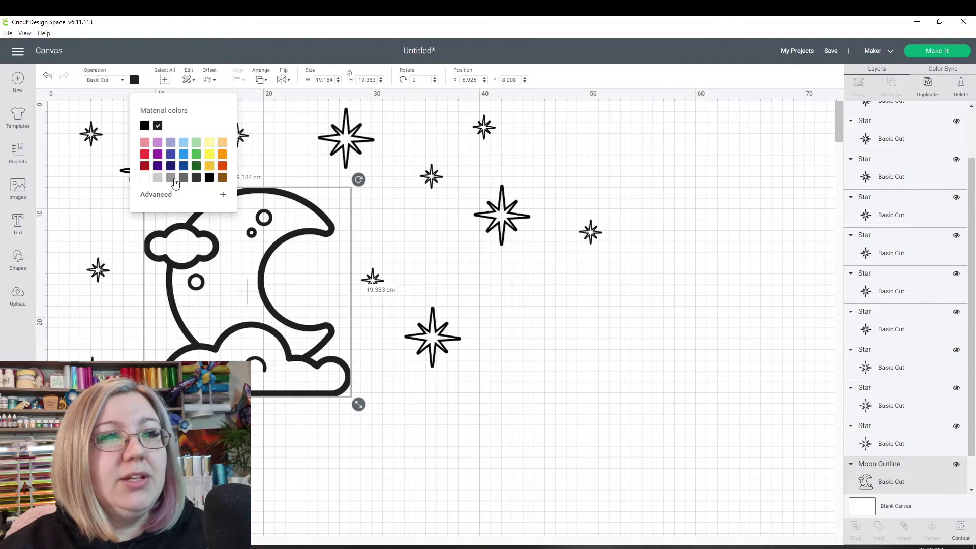
{"action": "left_click", "coordinate": [176, 183]}
Color the large stars yellow, then reposition the moon and a small star.
{"action": "left_click_drag", "start_coordinate": [62, 118], "coordinate": [605, 399]}
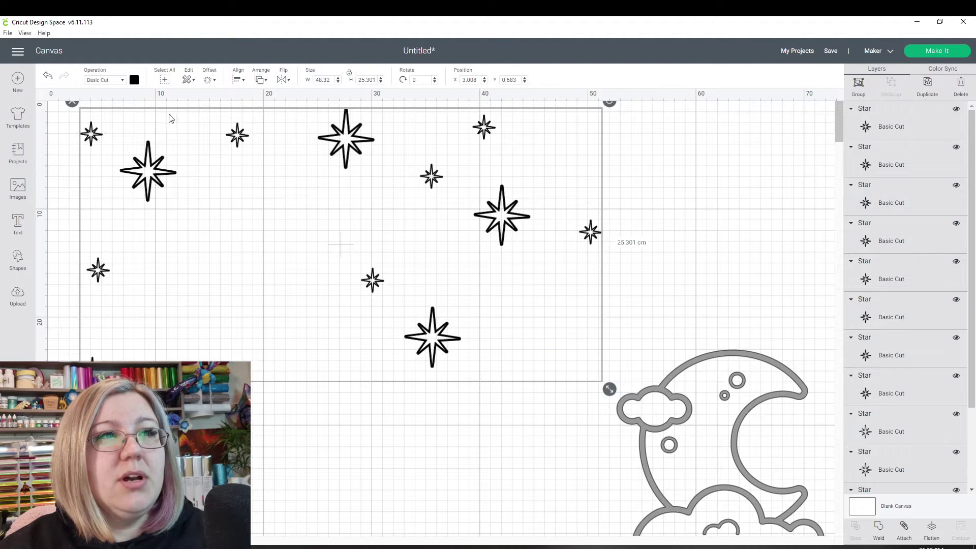
{"action": "left_click", "coordinate": [134, 80]}
{"action": "left_click", "coordinate": [209, 155]}
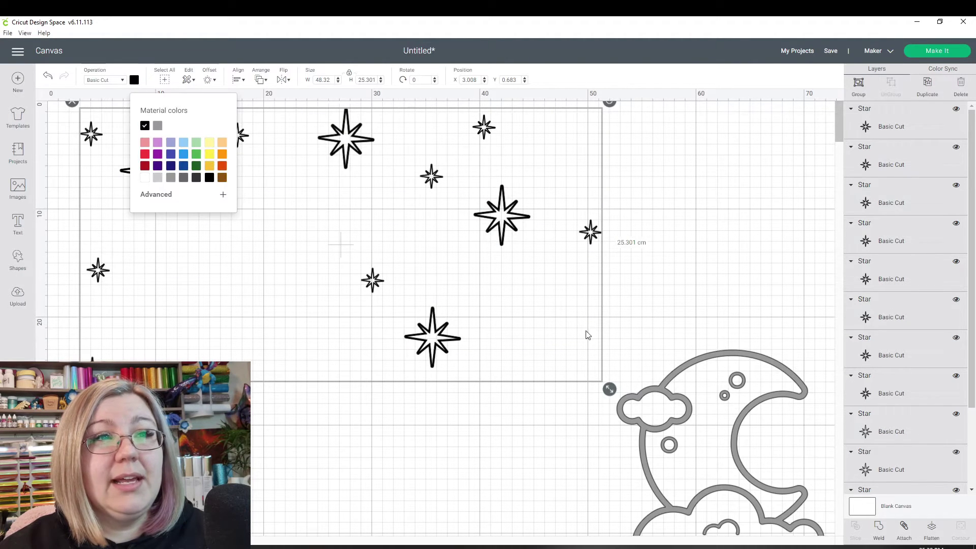
{"action": "left_click_drag", "start_coordinate": [633, 401], "coordinate": [162, 273]}
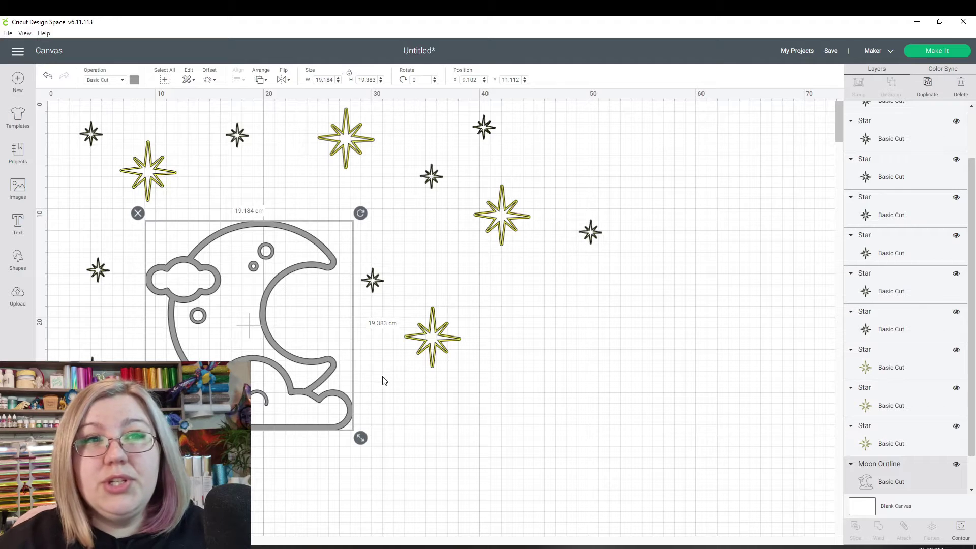
{"action": "left_click", "coordinate": [603, 387]}
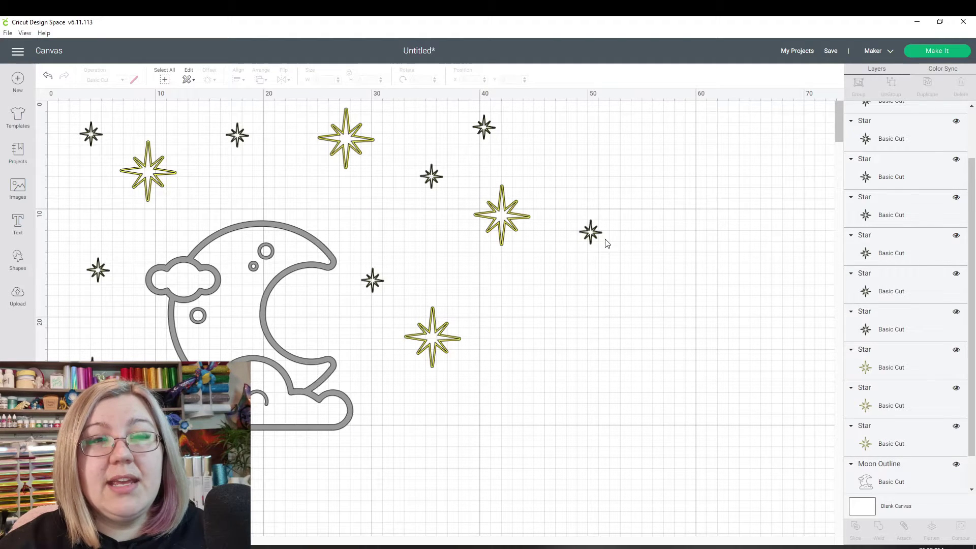
{"action": "left_click_drag", "start_coordinate": [593, 234], "coordinate": [515, 292]}
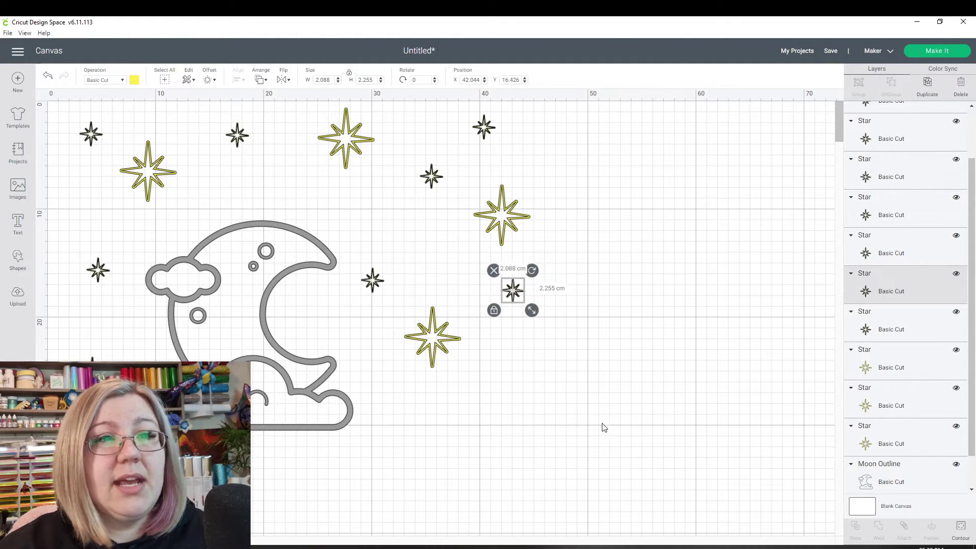
{"action": "left_click_drag", "start_coordinate": [603, 427], "coordinate": [41, 94]}
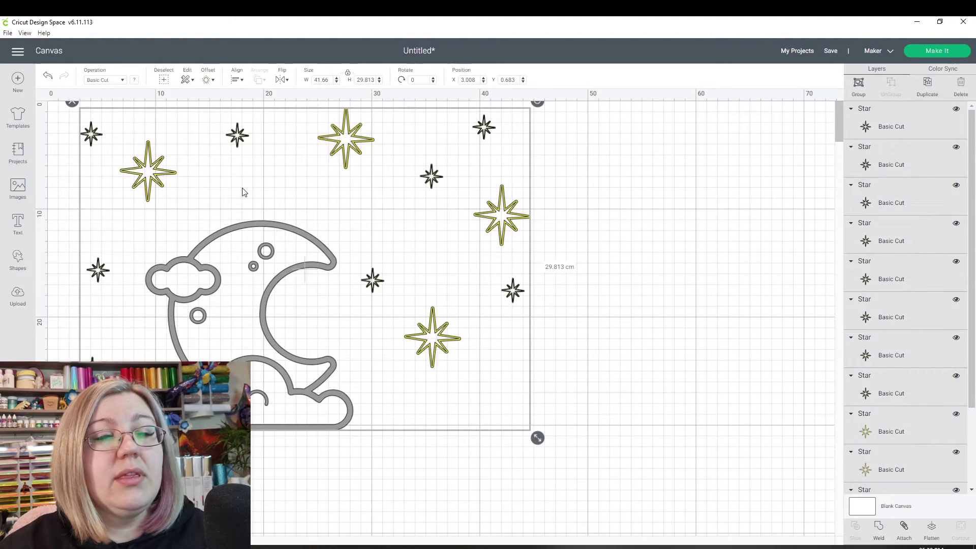
Group the moon and all stars, then drag the group right toward the canvas centre.
{"action": "right_click", "coordinate": [154, 192]}
{"action": "left_click", "coordinate": [189, 197]}
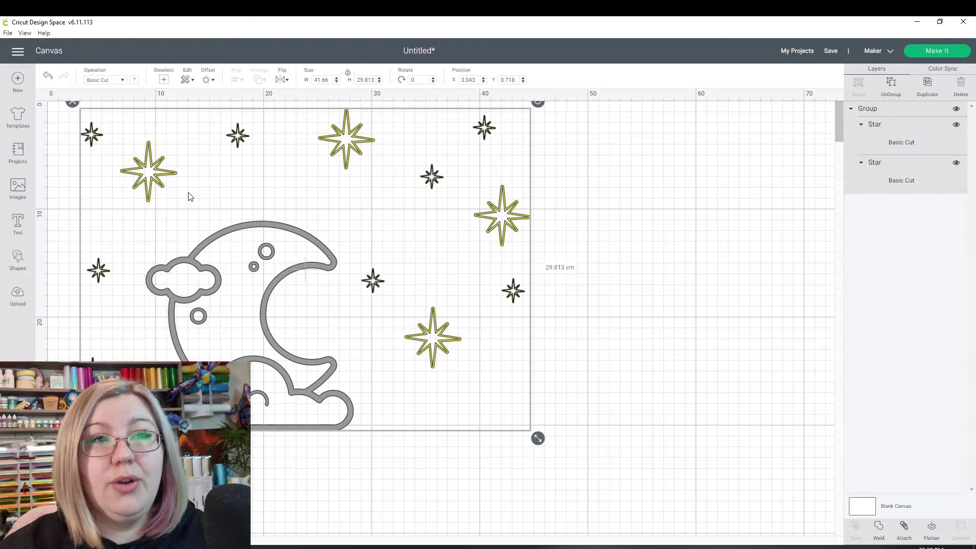
{"action": "left_click", "coordinate": [312, 284]}
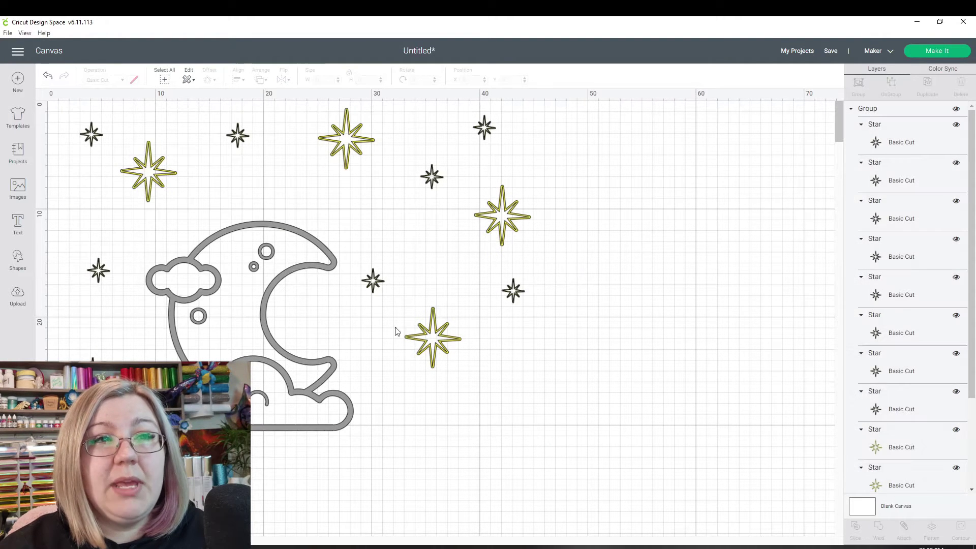
{"action": "left_click", "coordinate": [299, 277]}
{"action": "left_click_drag", "start_coordinate": [310, 273], "coordinate": [526, 308]}
{"action": "key", "text": "Escape"}
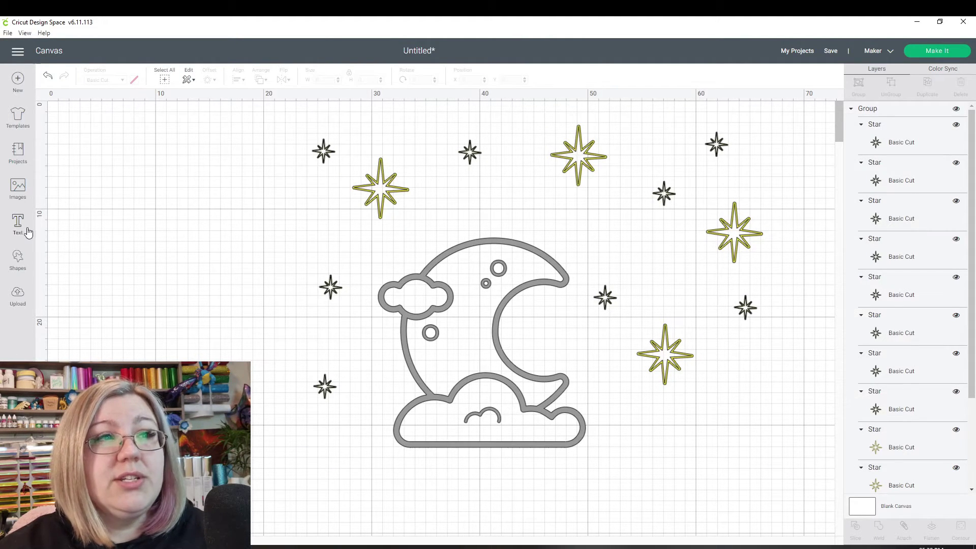
Insert the Wolf Howling Silhouette and place it below the moon-and-stars group, shifted left.
{"action": "left_click", "coordinate": [17, 188]}
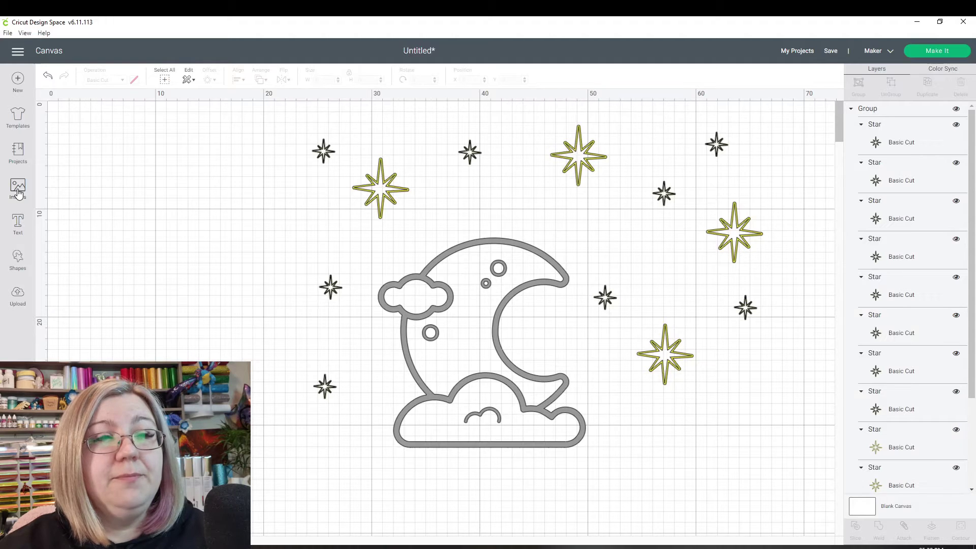
{"action": "double_click", "coordinate": [360, 113]}
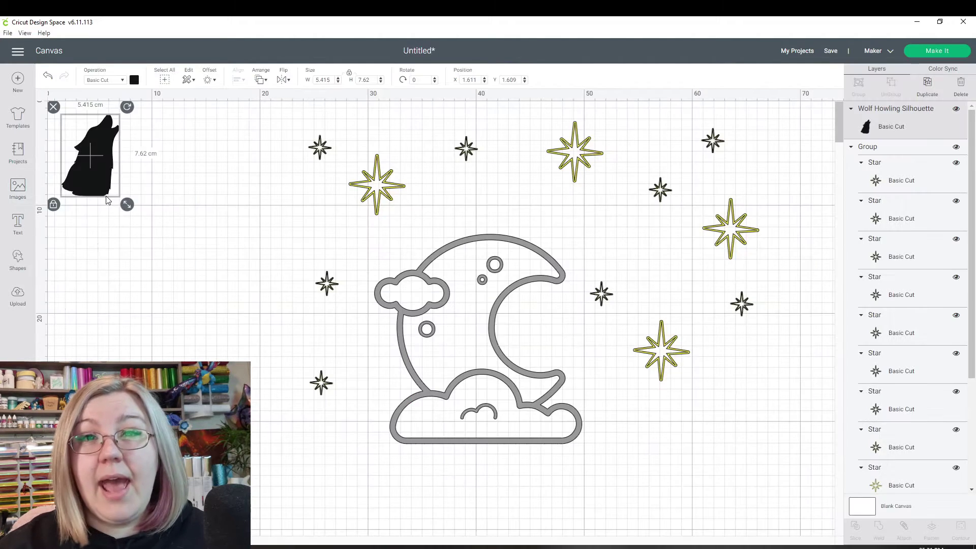
{"action": "left_click_drag", "start_coordinate": [88, 143], "coordinate": [218, 427]}
{"action": "left_click_drag", "start_coordinate": [349, 445], "coordinate": [468, 442]}
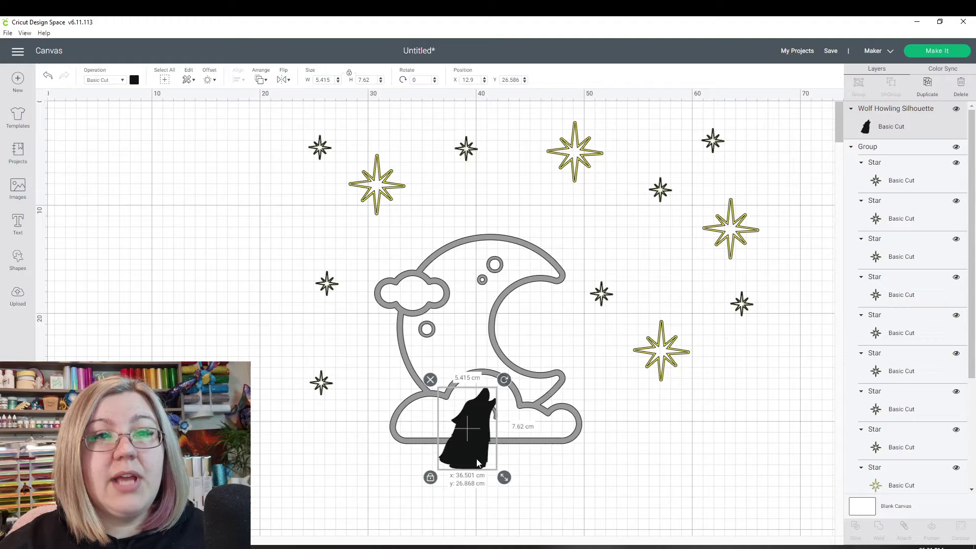
{"action": "left_click_drag", "start_coordinate": [642, 351], "coordinate": [281, 344]}
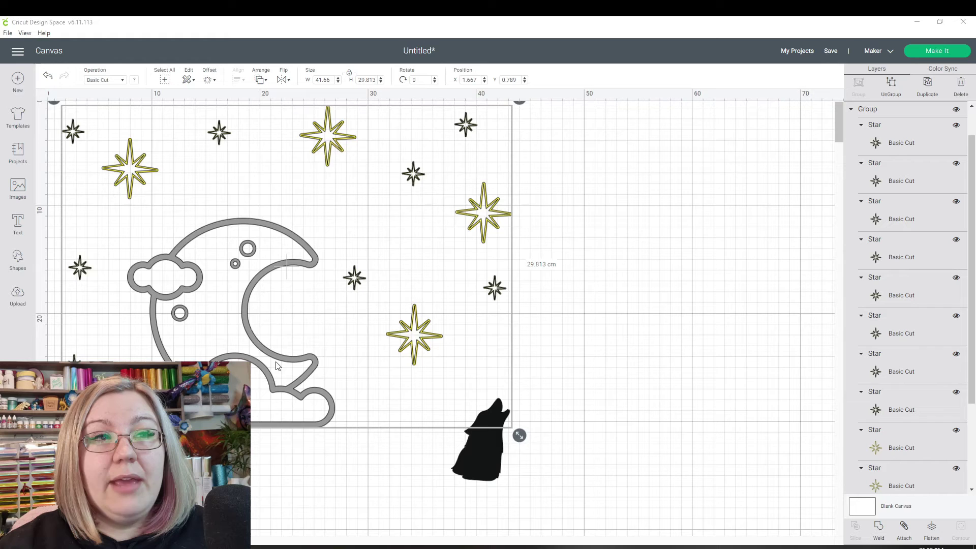
Ungroup the design and drag the moon outline off to the right.
{"action": "right_click", "coordinate": [289, 355]}
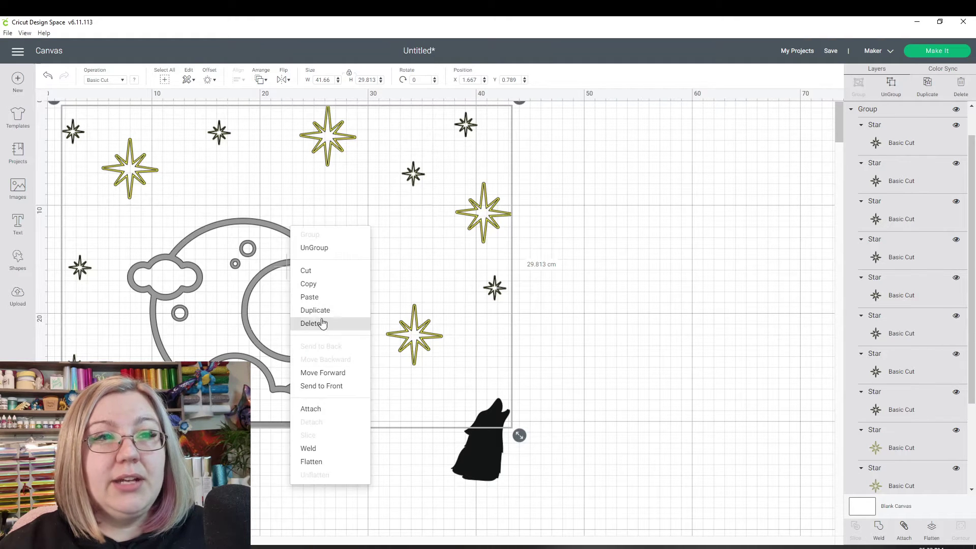
{"action": "left_click", "coordinate": [325, 248]}
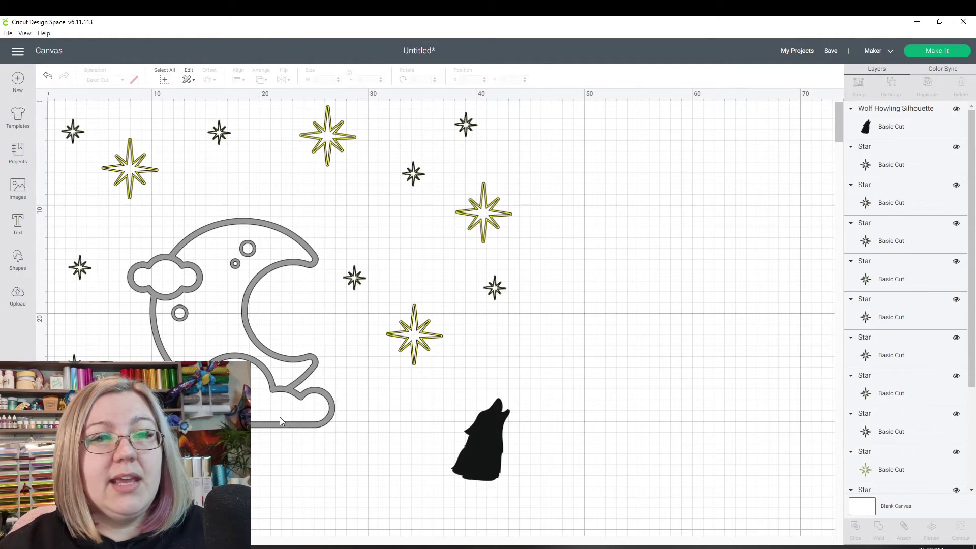
{"action": "left_click_drag", "start_coordinate": [280, 417], "coordinate": [833, 544]}
Box-select the scattered stars and group them together.
{"action": "left_click_drag", "start_coordinate": [576, 357], "coordinate": [49, 102]}
{"action": "right_click", "coordinate": [120, 174]}
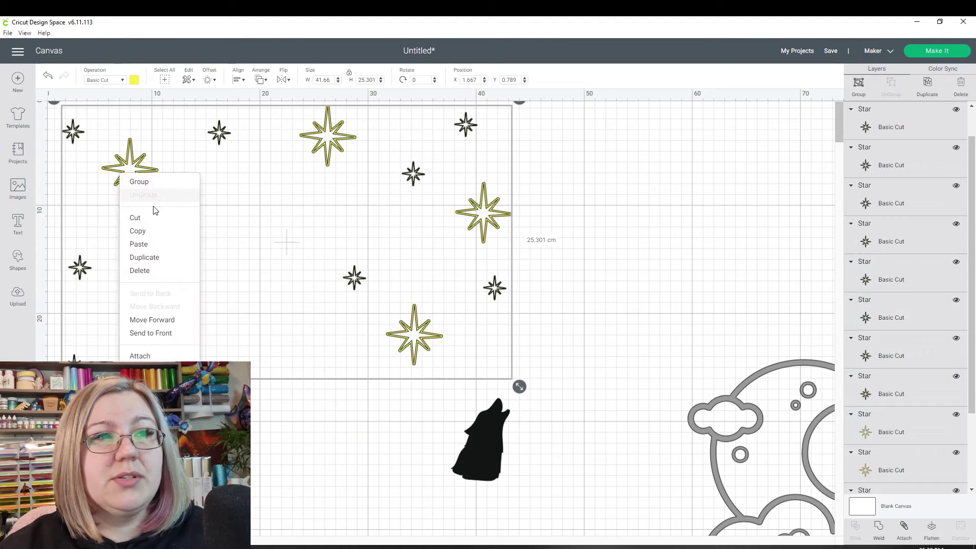
{"action": "left_click", "coordinate": [139, 182]}
{"action": "left_click", "coordinate": [318, 469]}
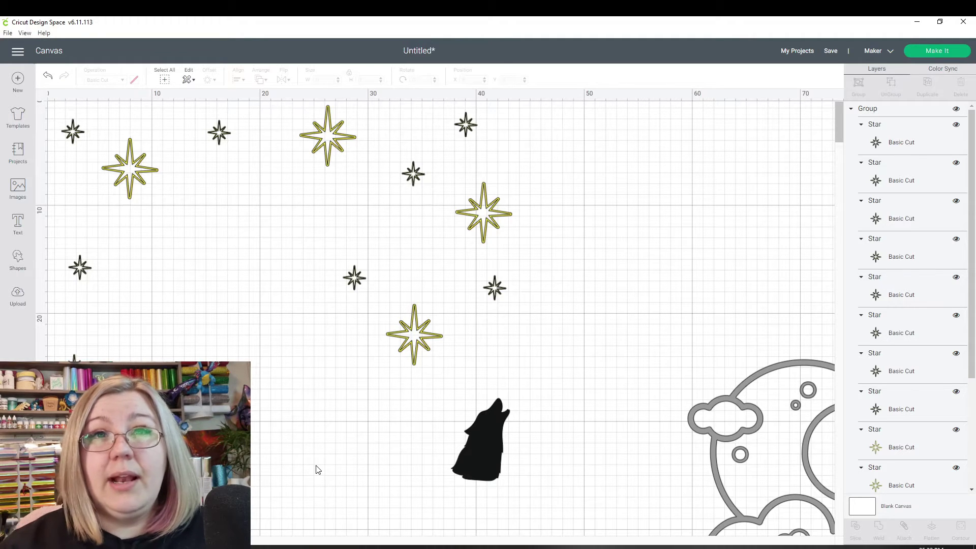
{"action": "left_click", "coordinate": [917, 51]}
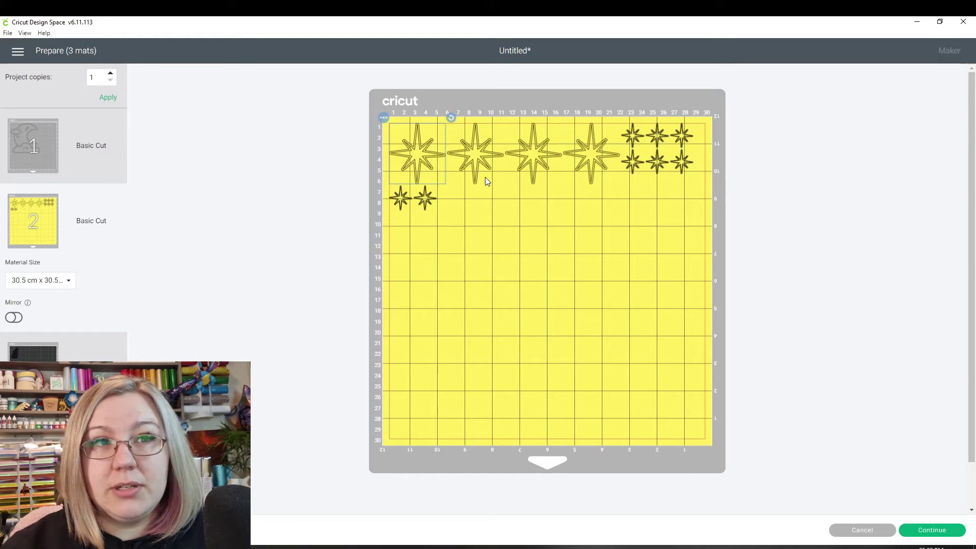
{"action": "left_click", "coordinate": [863, 535]}
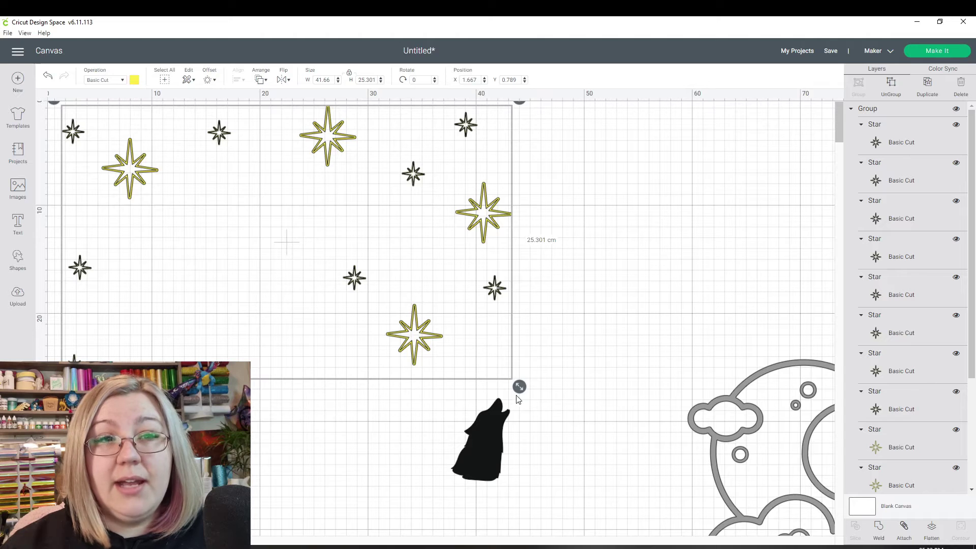
Attach the star group from the Layers panel.
{"action": "left_click", "coordinate": [904, 529]}
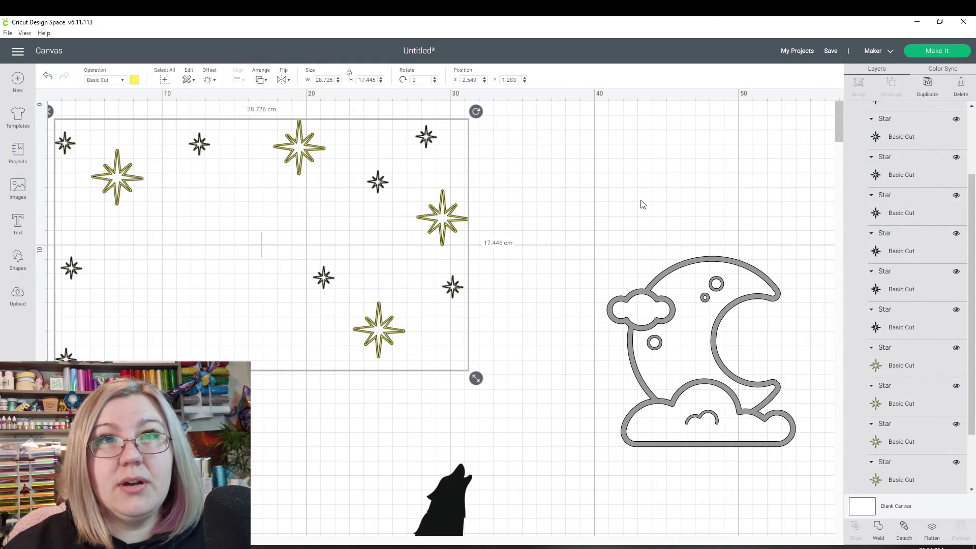
{"action": "left_click", "coordinate": [929, 51]}
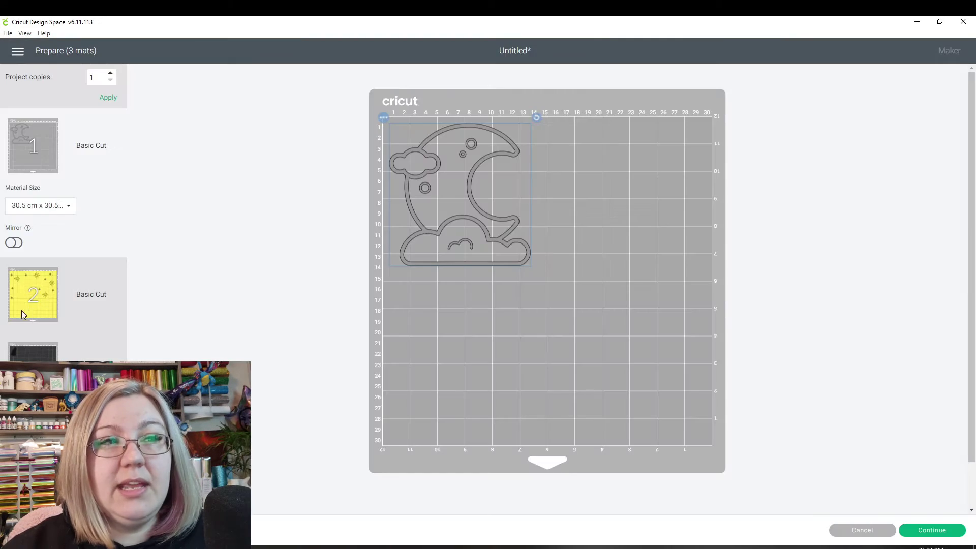
{"action": "left_click", "coordinate": [23, 308]}
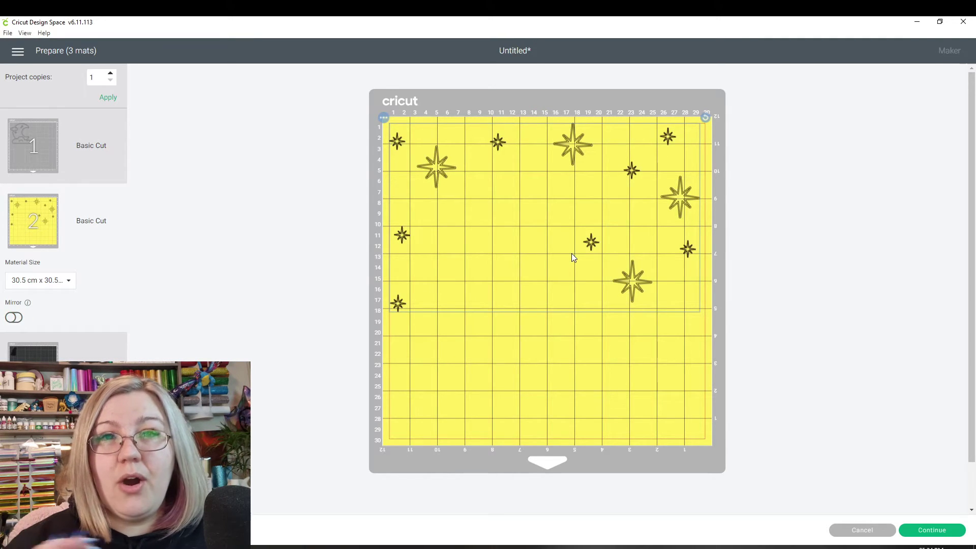
{"action": "left_click", "coordinate": [862, 530]}
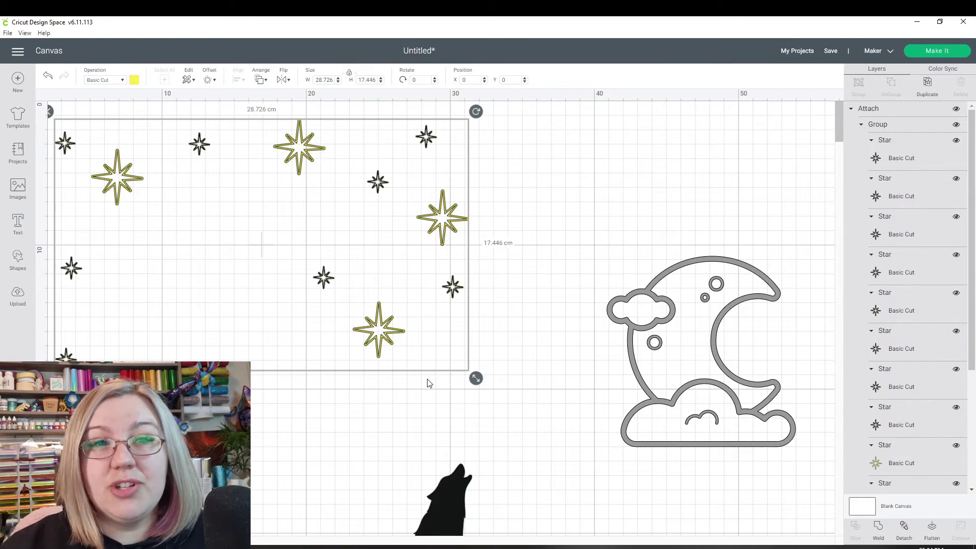
Move the moon outline left beside the stars, select a few stars, and preview the cutting mats.
{"action": "left_click", "coordinate": [697, 403]}
{"action": "left_click_drag", "start_coordinate": [697, 403], "coordinate": [199, 394]}
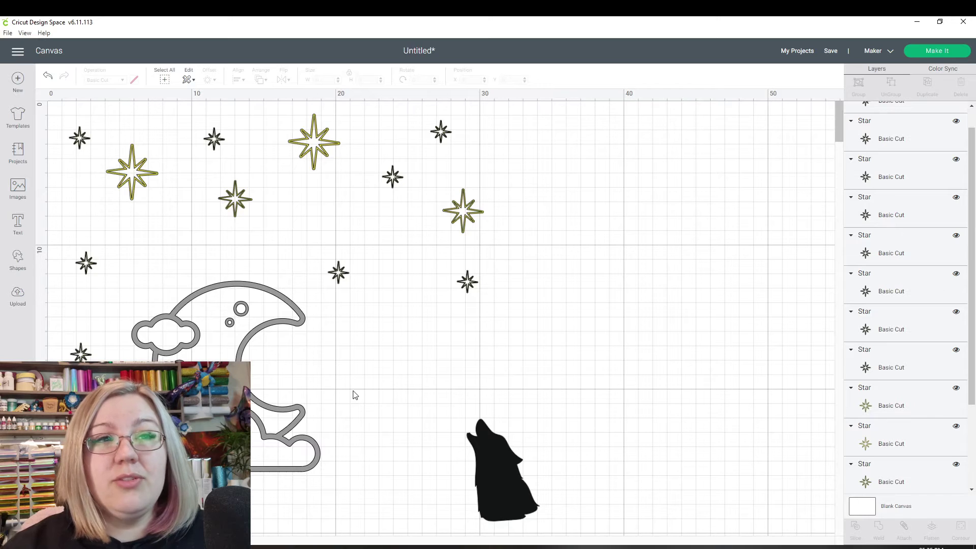
{"action": "left_click", "coordinate": [338, 274]}
{"action": "left_click", "coordinate": [462, 213]}
{"action": "left_click", "coordinate": [392, 177]}
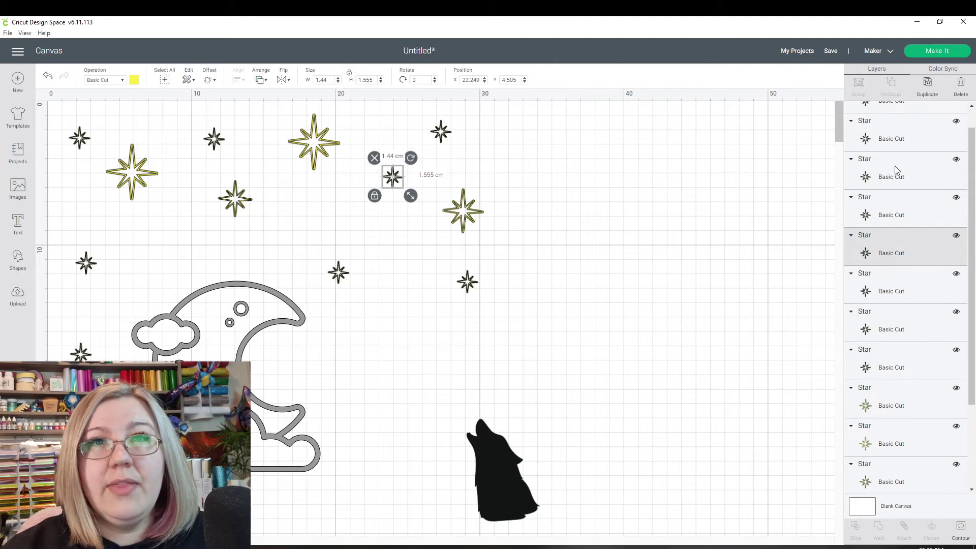
{"action": "left_click", "coordinate": [951, 51]}
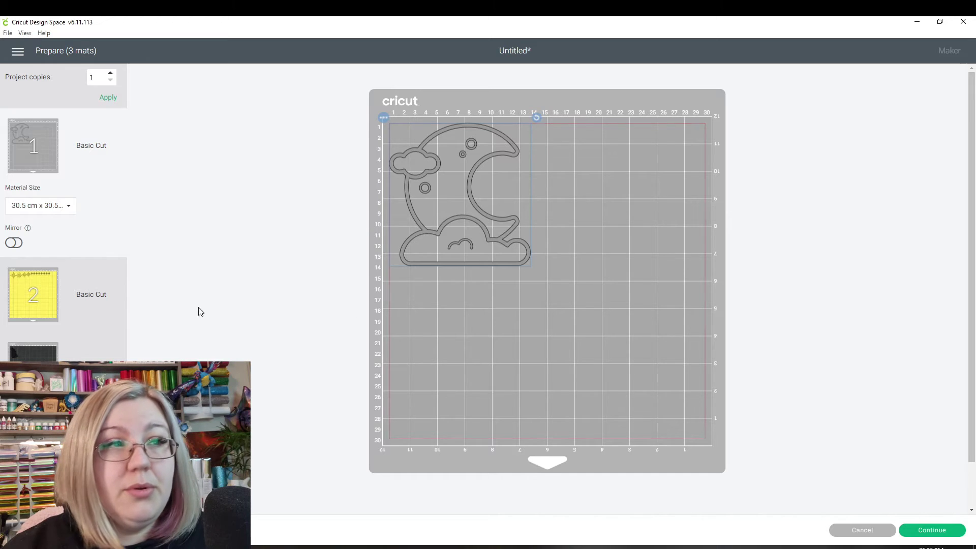
Cluster the stars tightly in the yellow mat's top-left corner, check the wolf mat, and return to the canvas.
{"action": "left_click", "coordinate": [91, 295]}
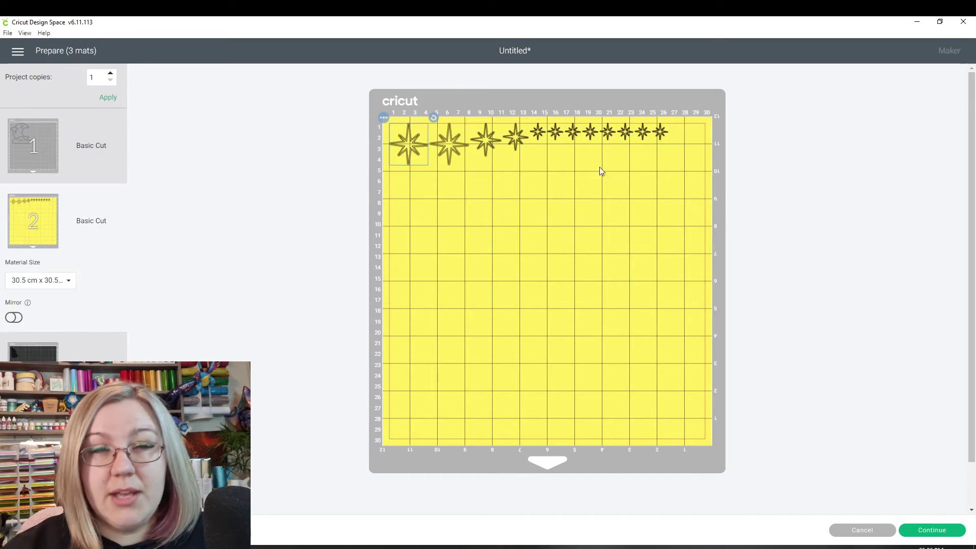
{"action": "left_click_drag", "start_coordinate": [417, 160], "coordinate": [417, 176]}
{"action": "left_click_drag", "start_coordinate": [451, 149], "coordinate": [441, 148]}
{"action": "left_click_drag", "start_coordinate": [662, 141], "coordinate": [399, 142]}
{"action": "left_click_drag", "start_coordinate": [514, 136], "coordinate": [417, 138]}
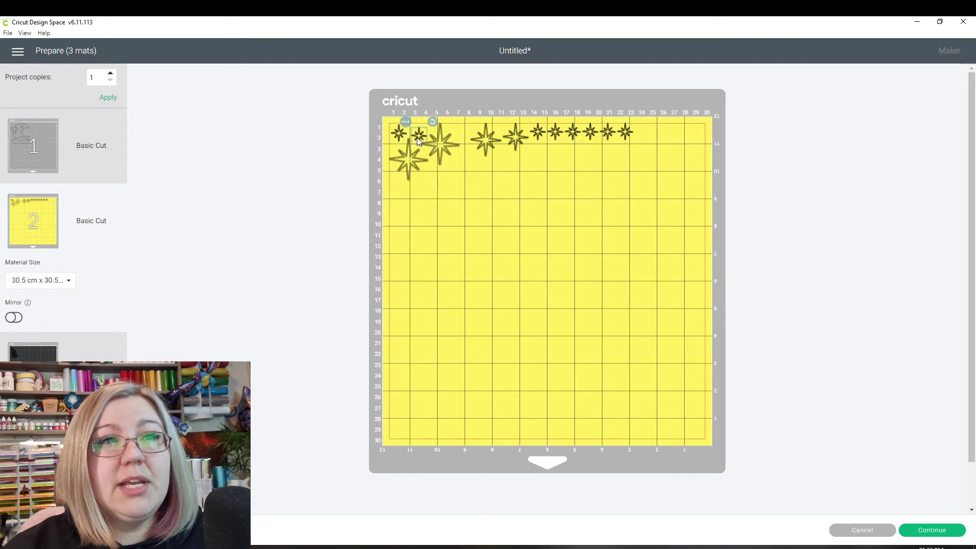
{"action": "left_click_drag", "start_coordinate": [627, 134], "coordinate": [478, 161]}
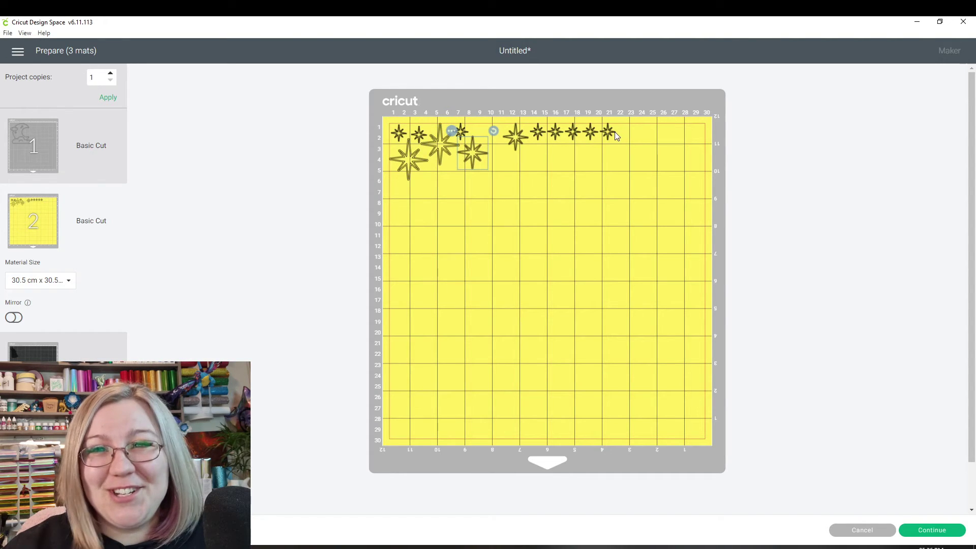
{"action": "left_click_drag", "start_coordinate": [615, 131], "coordinate": [505, 137]}
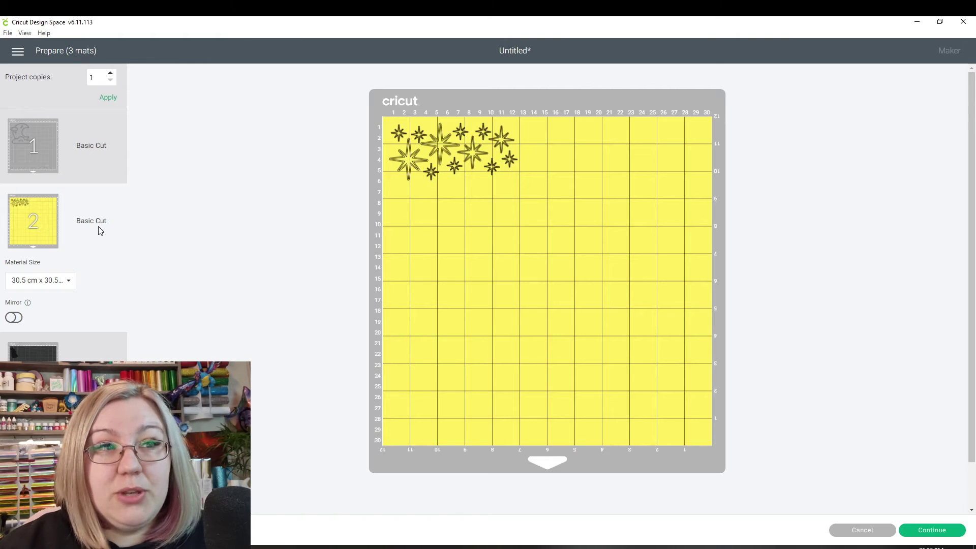
{"action": "left_click", "coordinate": [54, 338]}
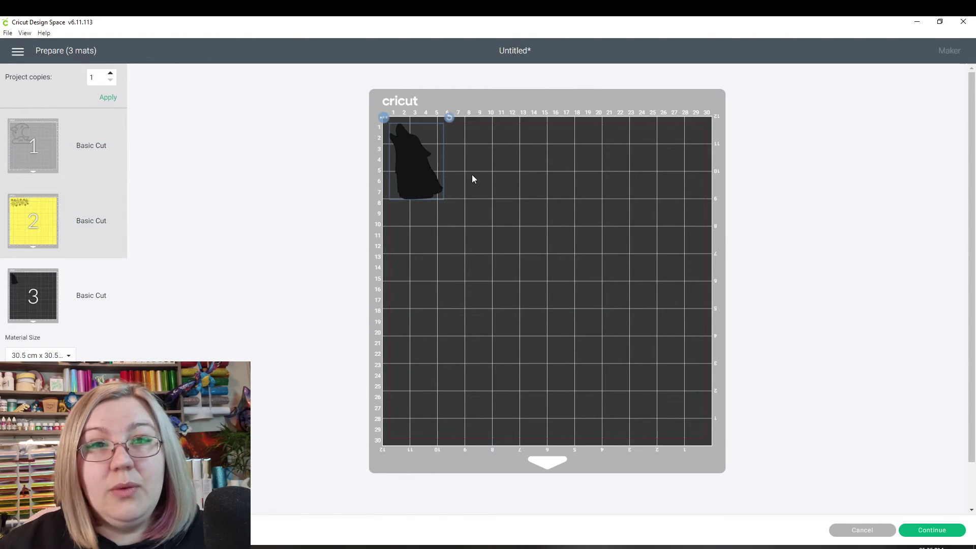
{"action": "left_click", "coordinate": [61, 234]}
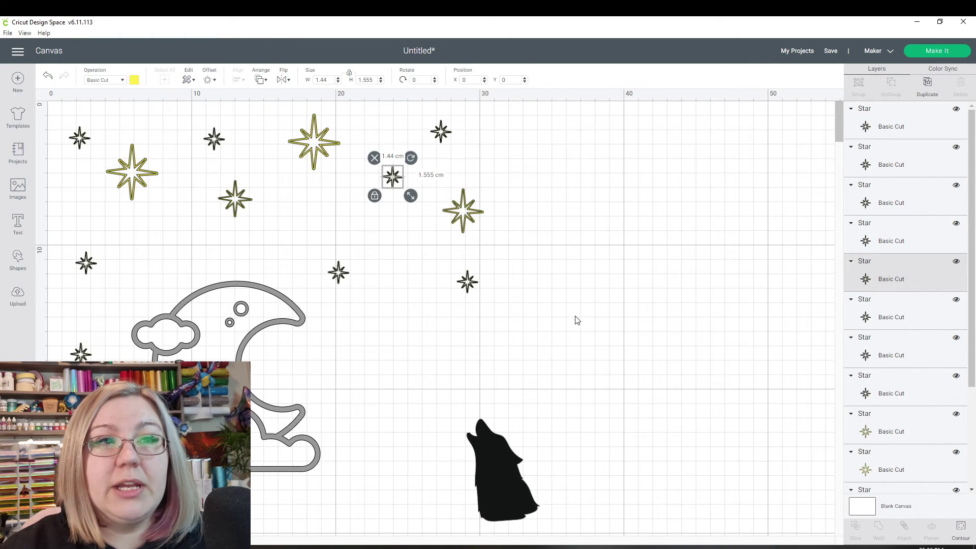
Group the stars, moon and wolf together and attach them, measuring 27.405 × 23.306 cm.
{"action": "left_click_drag", "start_coordinate": [607, 320], "coordinate": [76, 176]}
{"action": "left_click_drag", "start_coordinate": [656, 498], "coordinate": [20, 88]}
{"action": "right_click", "coordinate": [228, 210]}
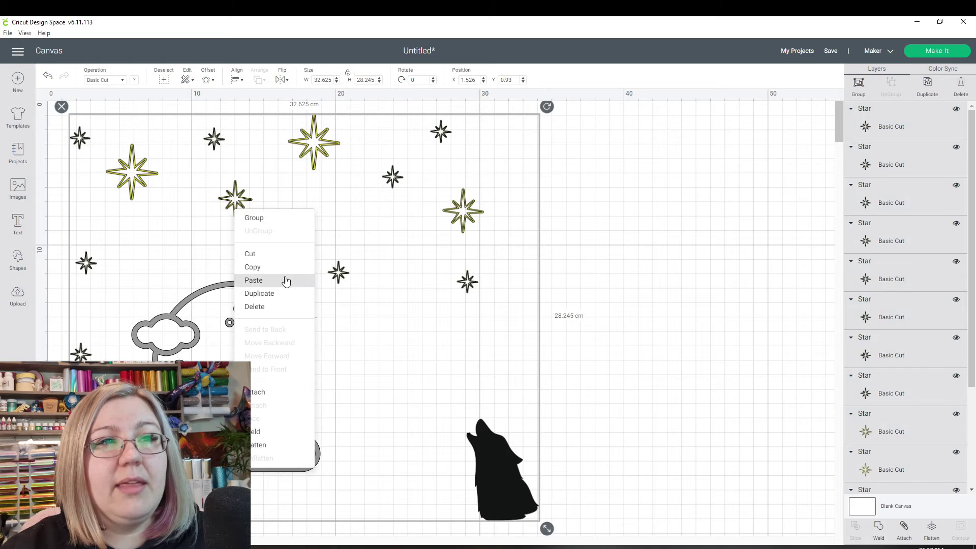
{"action": "left_click", "coordinate": [274, 234]}
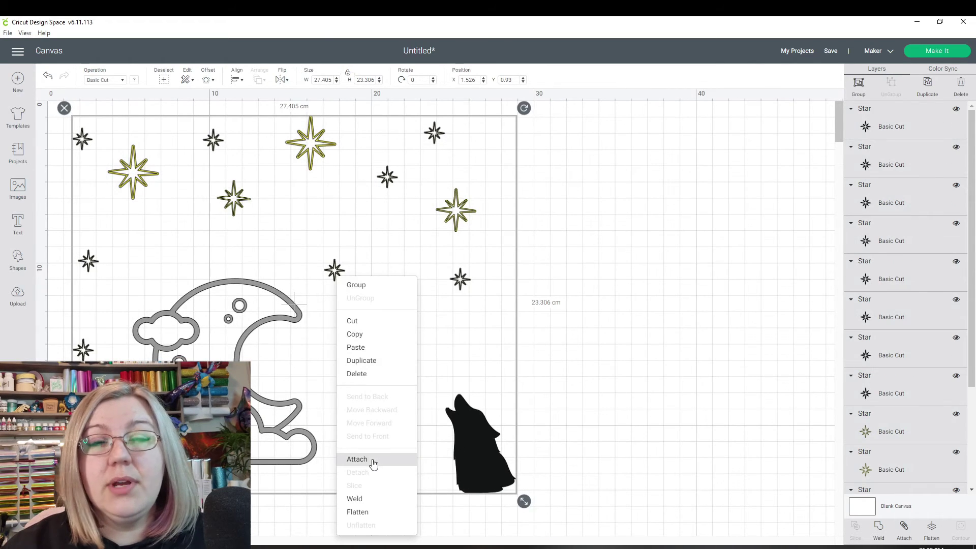
{"action": "left_click", "coordinate": [373, 460]}
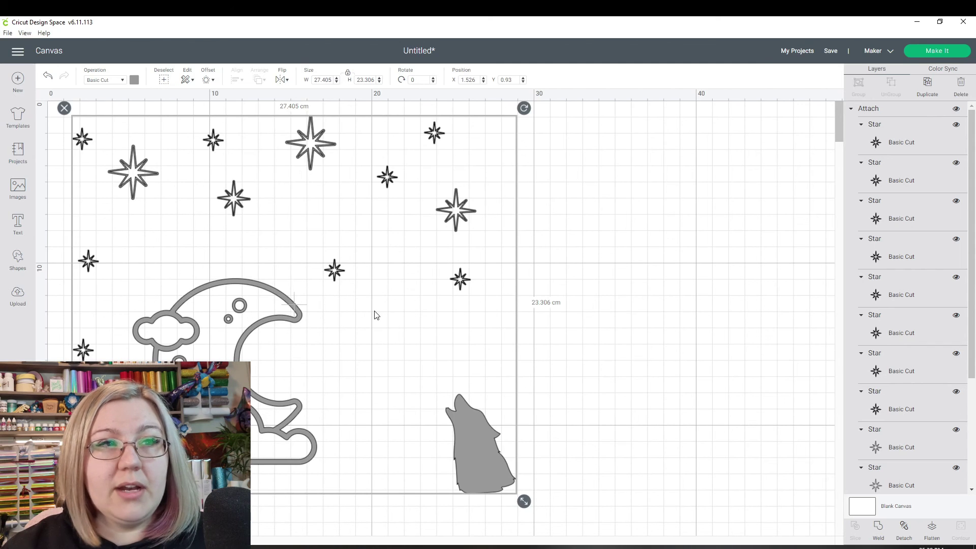
{"action": "left_click", "coordinate": [937, 52]}
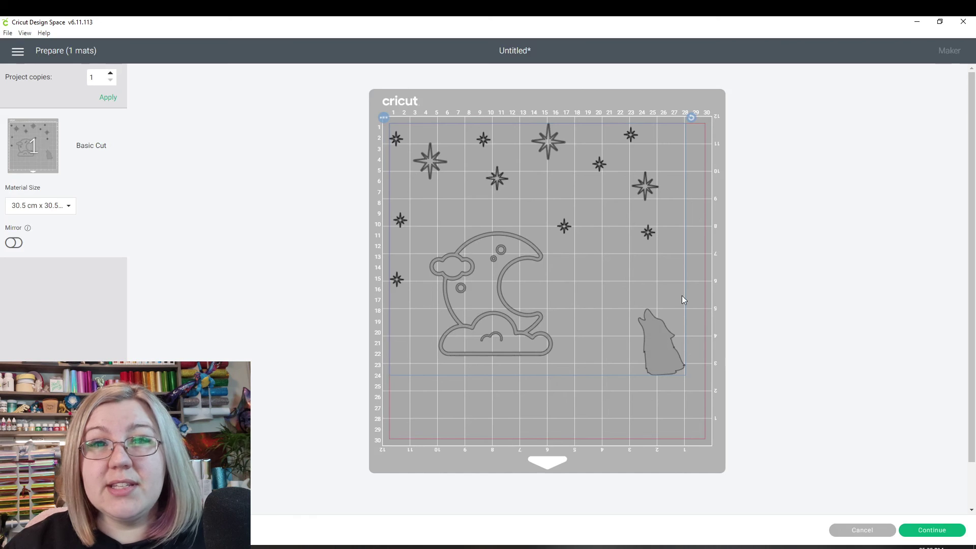